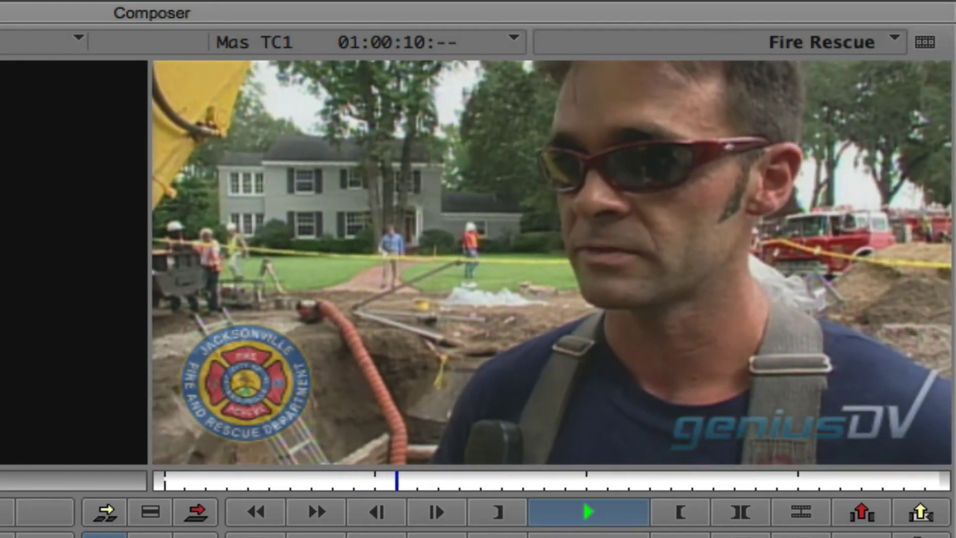
# Mark the end of the doctor clip in the sequence, with an in point at 01:00:07:09 and an out point at 01:00:09:26.
pyautogui.press('space')
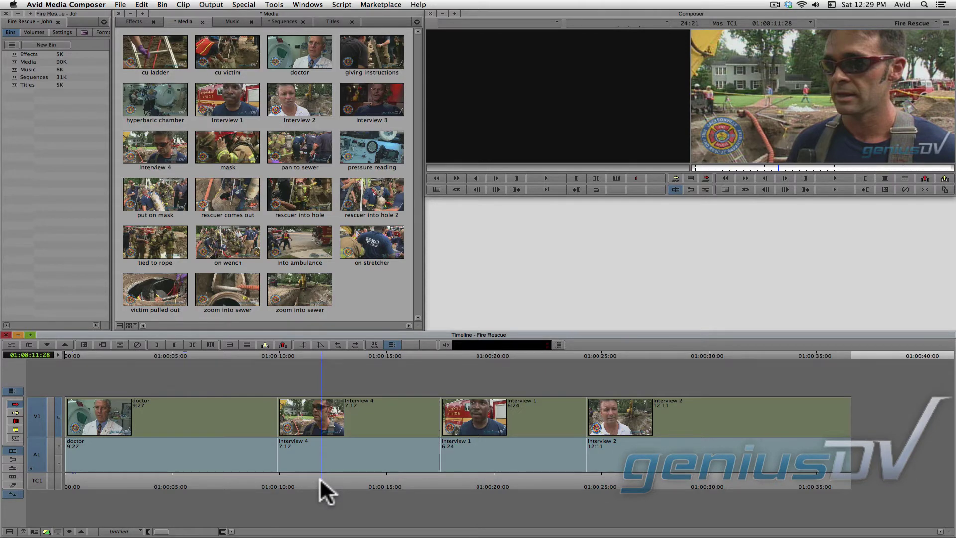
pyautogui.moveTo(319, 477); pyautogui.dragTo(222, 476)
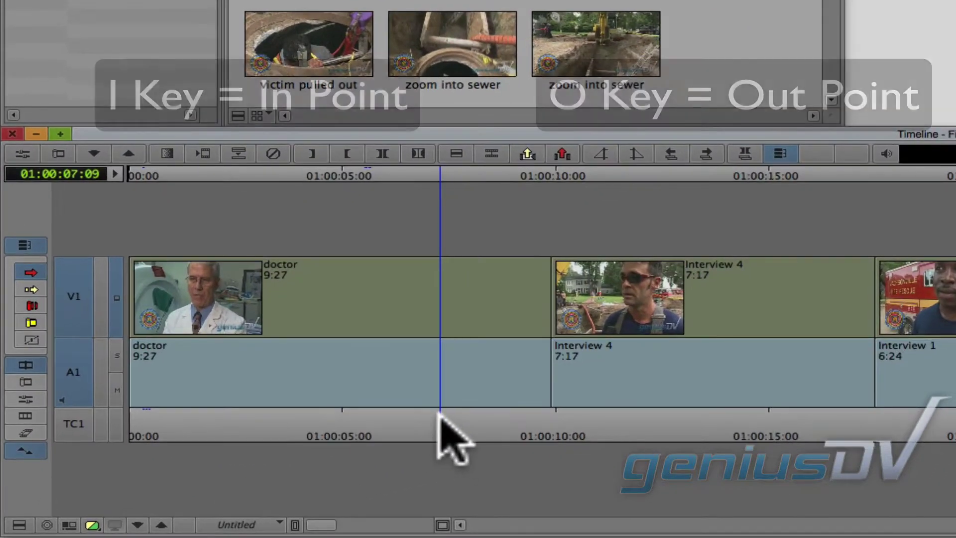
pyautogui.press('o')
pyautogui.moveTo(440, 415); pyautogui.dragTo(557, 411)
pyautogui.press('i')
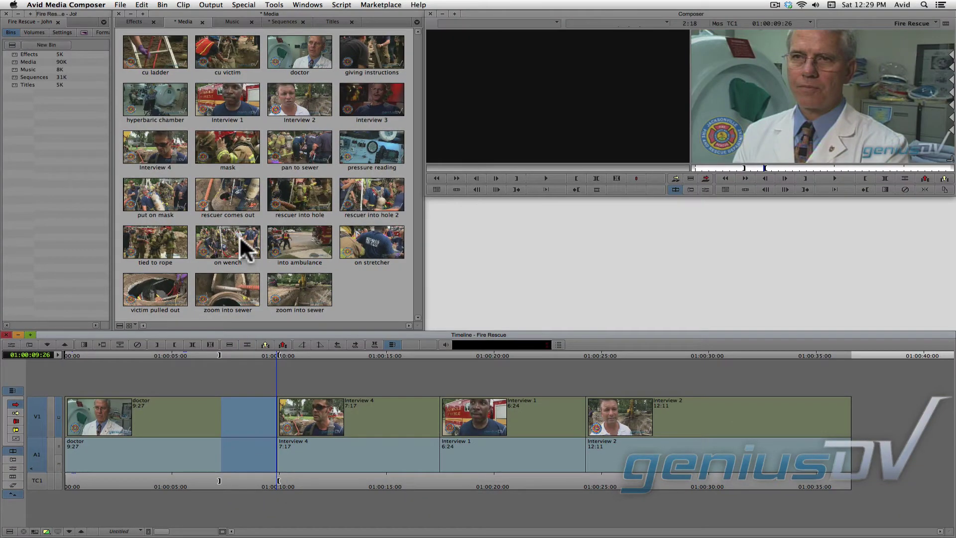
# Load the "on wench" clip into the source monitor and cue it to 00;00;12;00.
pyautogui.moveTo(241, 237); pyautogui.dragTo(530, 140)
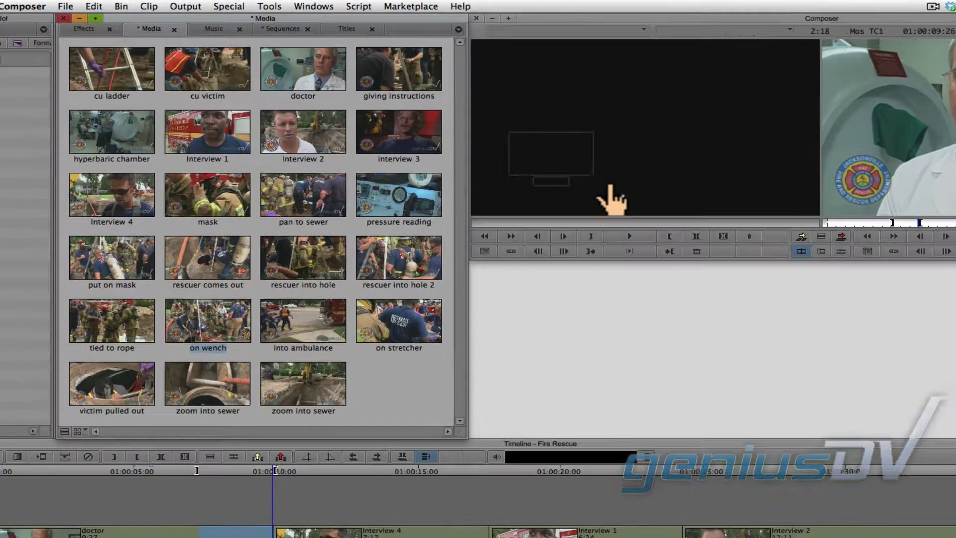
pyautogui.moveTo(612, 199); pyautogui.dragTo(641, 186)
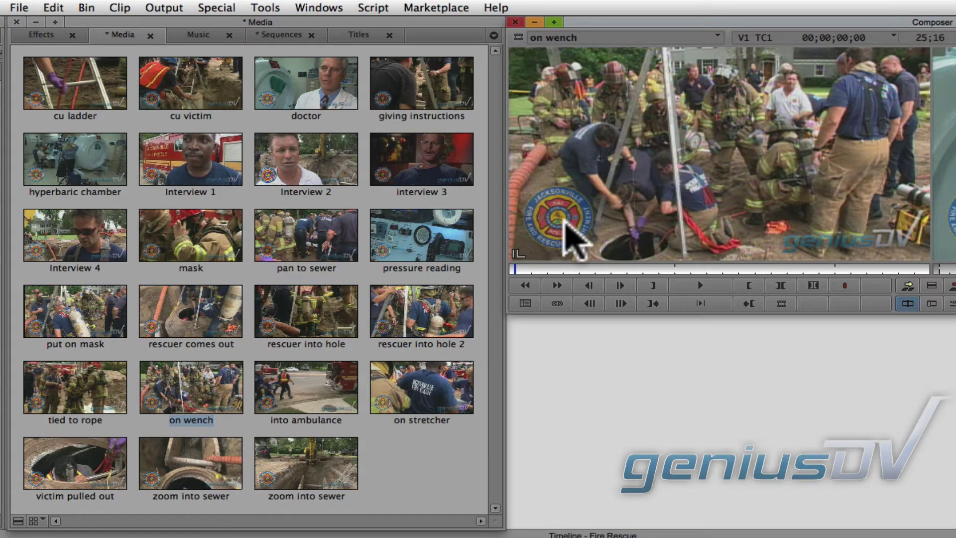
pyautogui.moveTo(518, 270); pyautogui.dragTo(707, 274)
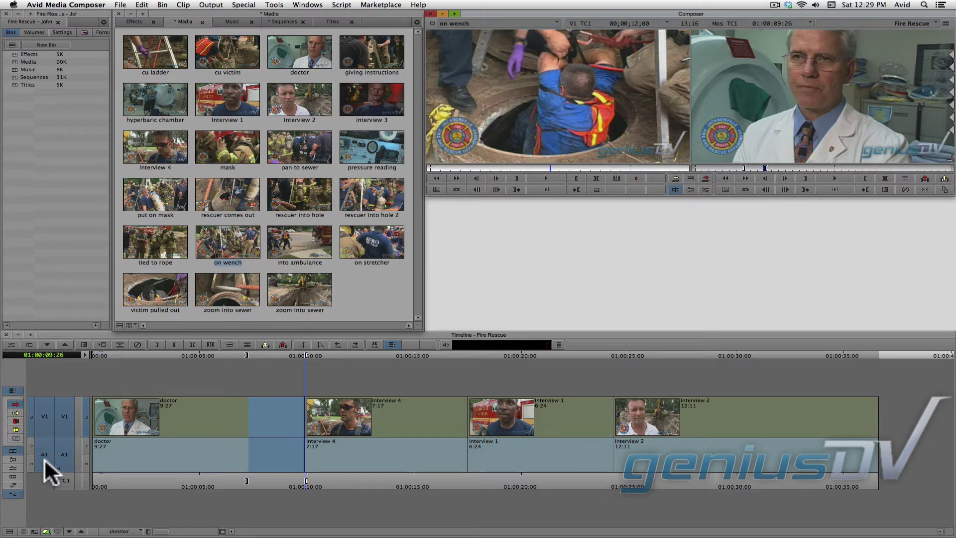
# Exclude the source and record A1 tracks and overwrite the marked V1 range with the "on wench" shot, video only.
pyautogui.click(44, 458)
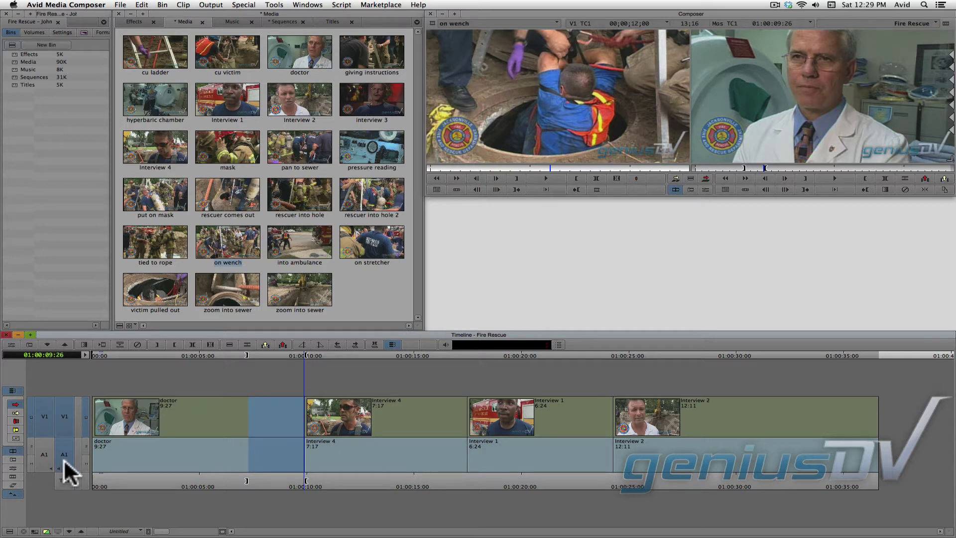
pyautogui.click(64, 459)
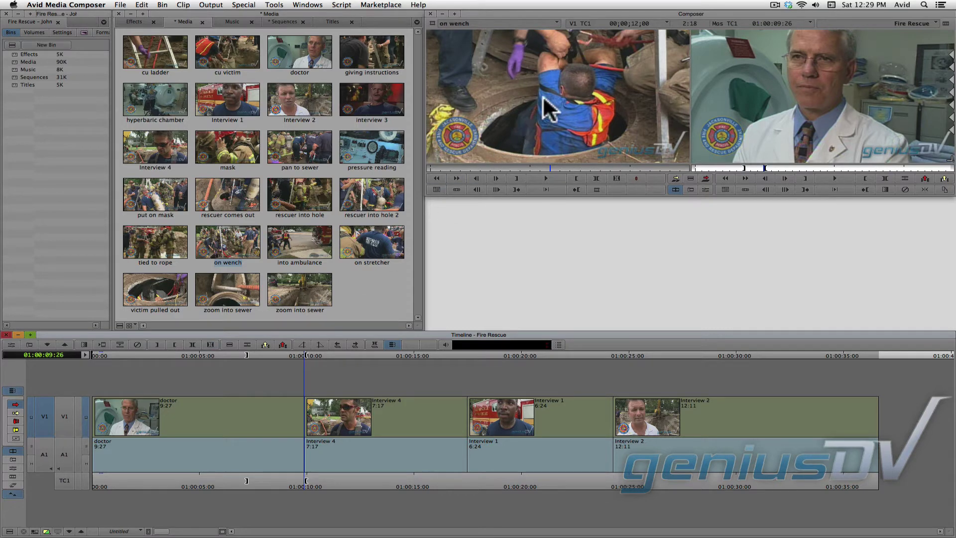
pyautogui.moveTo(548, 103); pyautogui.dragTo(249, 404)
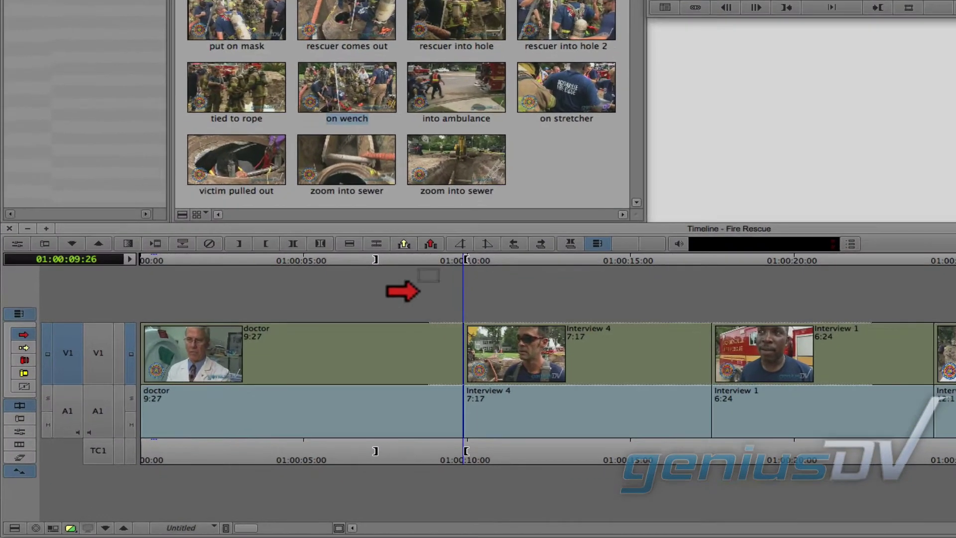
pyautogui.moveTo(388, 335); pyautogui.dragTo(384, 337)
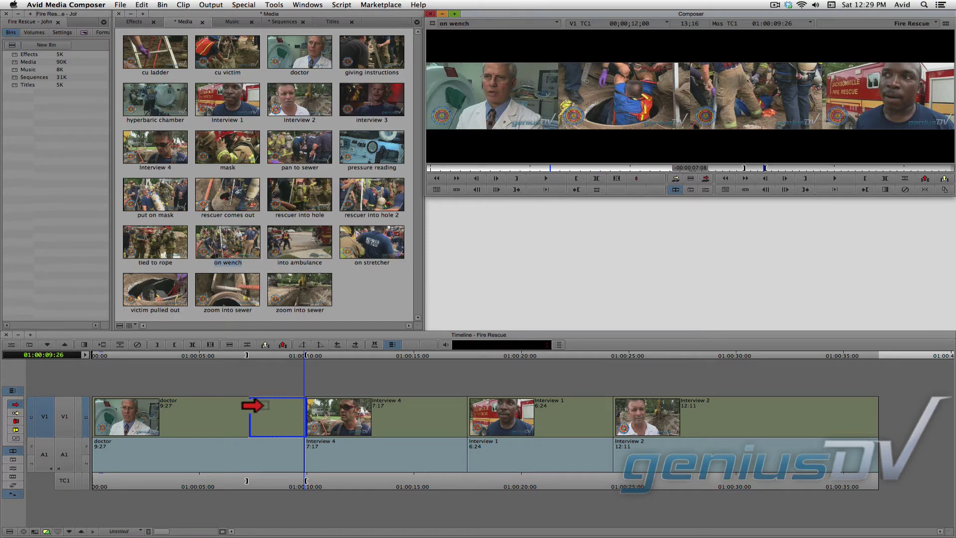
pyautogui.moveTo(253, 405); pyautogui.dragTo(262, 401)
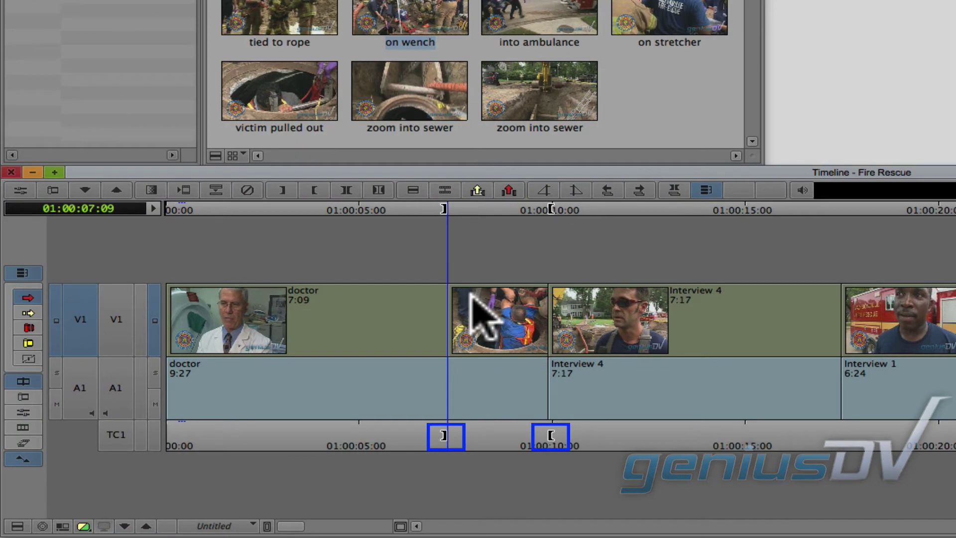
# Clear the in and out marks and play the sequence across the "on wench" cutaway.
pyautogui.press('g')
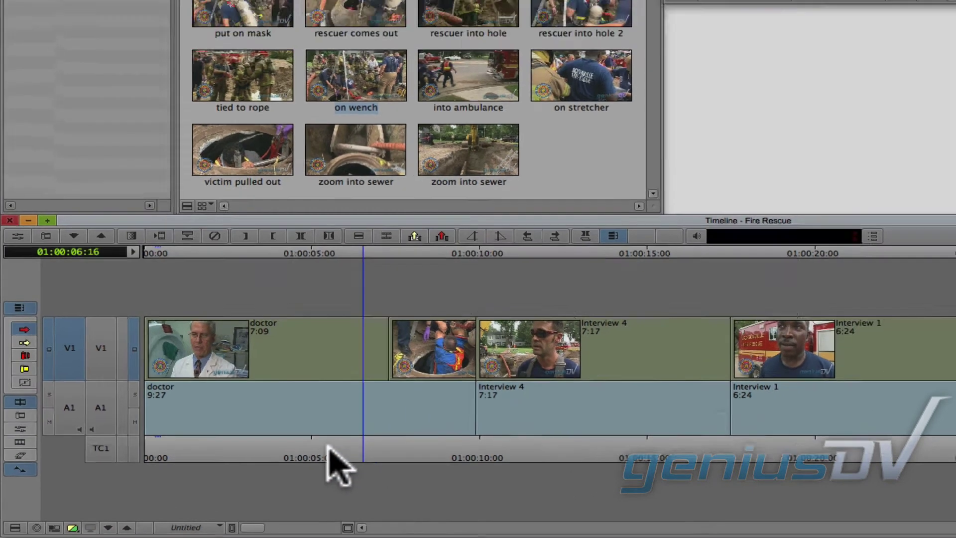
pyautogui.click(314, 436)
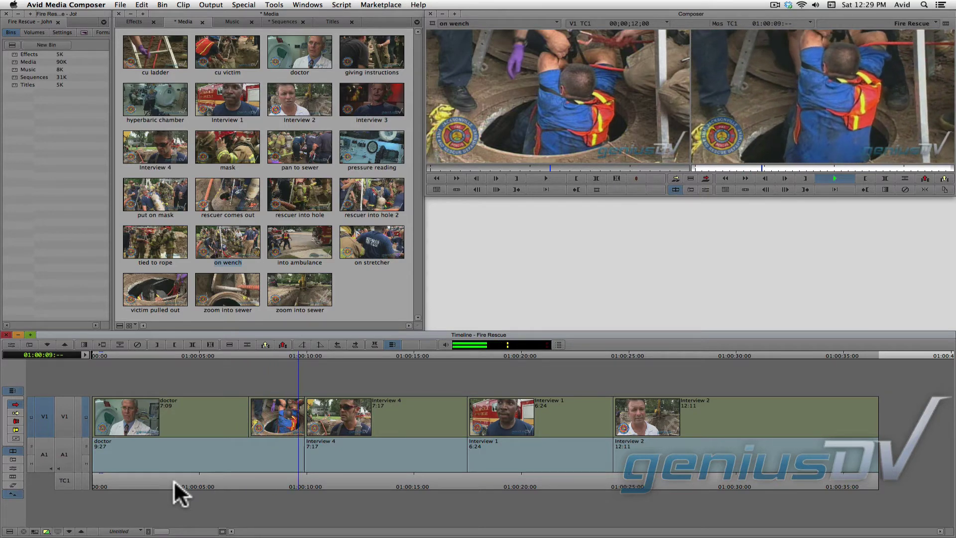
pyautogui.press('space')
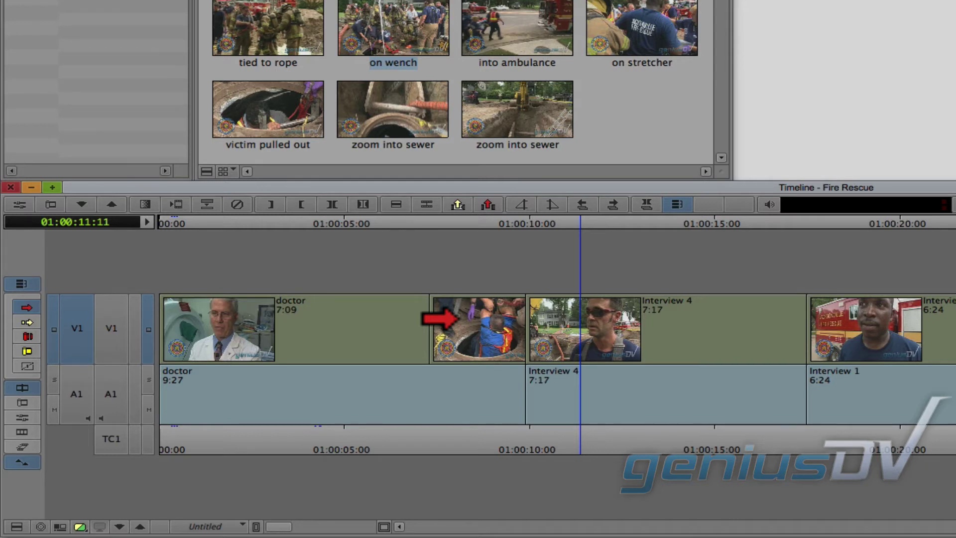
# Move the "on wench" segment about 2 seconds later on V1 and mark the gap left behind it.
pyautogui.moveTo(459, 317); pyautogui.dragTo(533, 317)
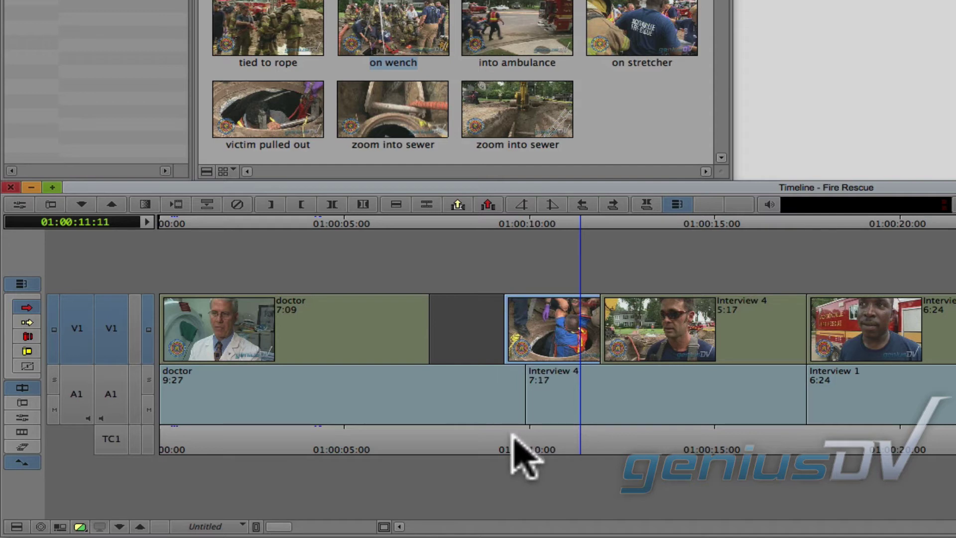
pyautogui.moveTo(518, 454); pyautogui.dragTo(465, 443)
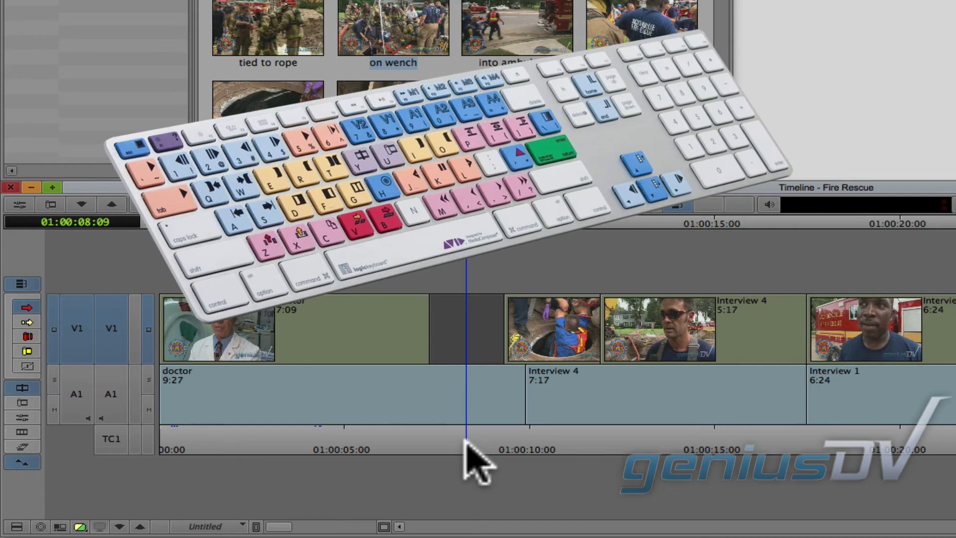
pyautogui.press('t')
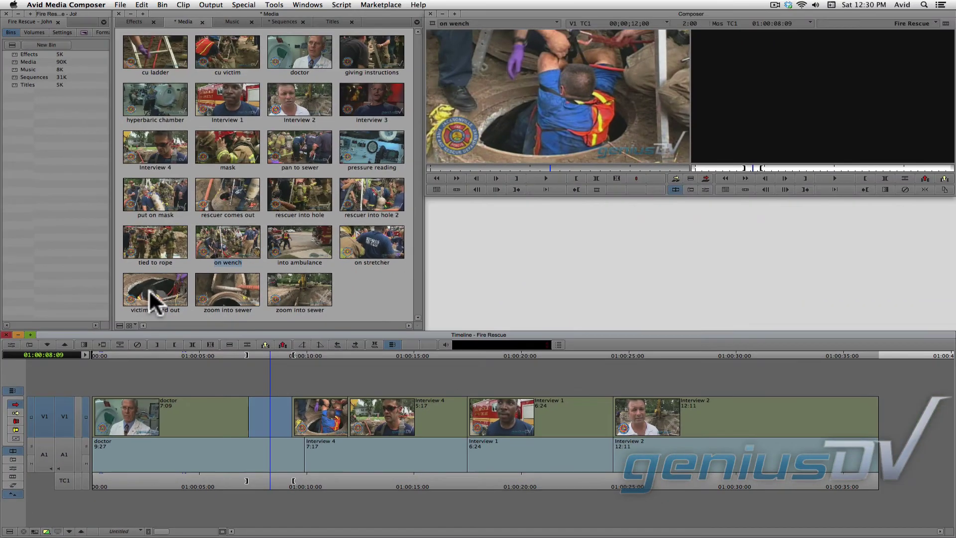
# Load the "victim pulled out" clip into the source monitor and cue it to 00;00;10;10.
pyautogui.click(148, 288)
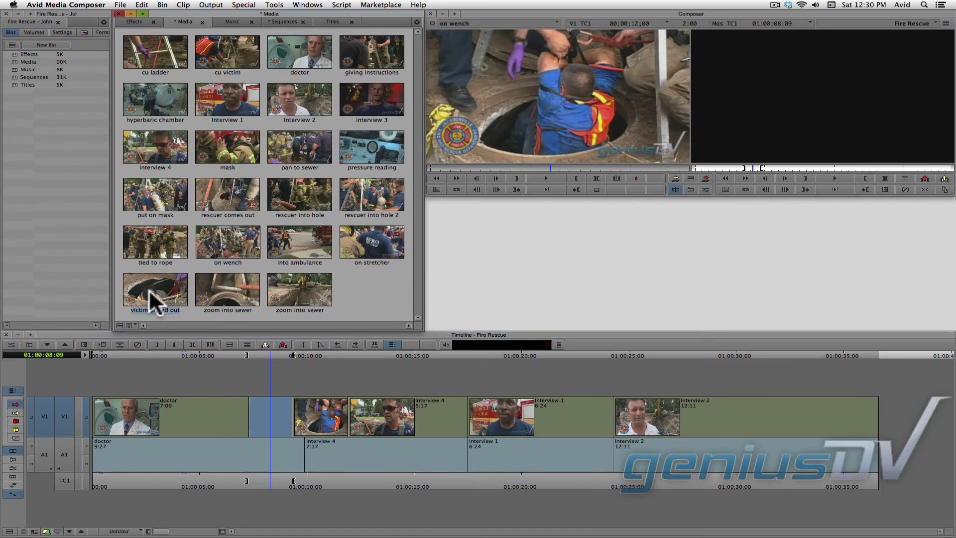
pyautogui.moveTo(148, 289); pyautogui.dragTo(519, 89)
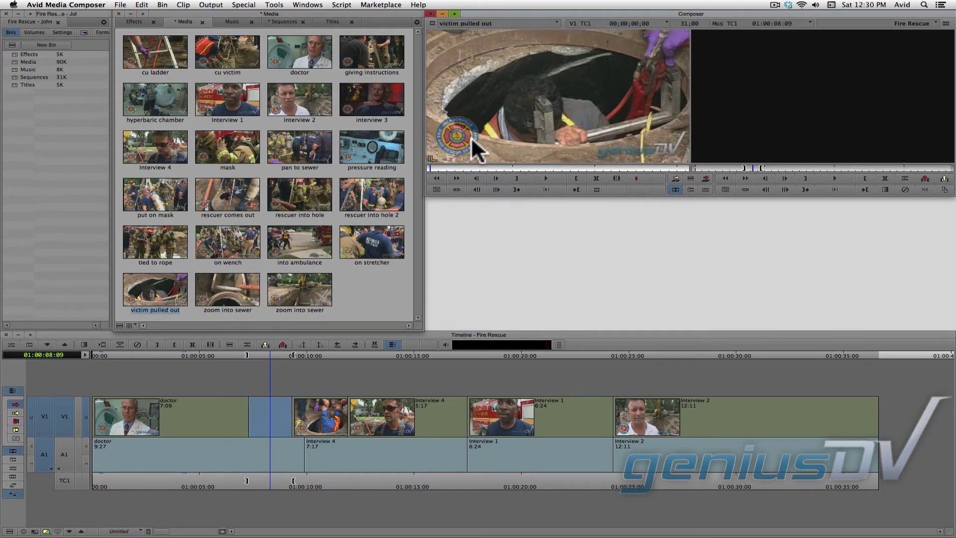
pyautogui.moveTo(434, 165); pyautogui.dragTo(513, 163)
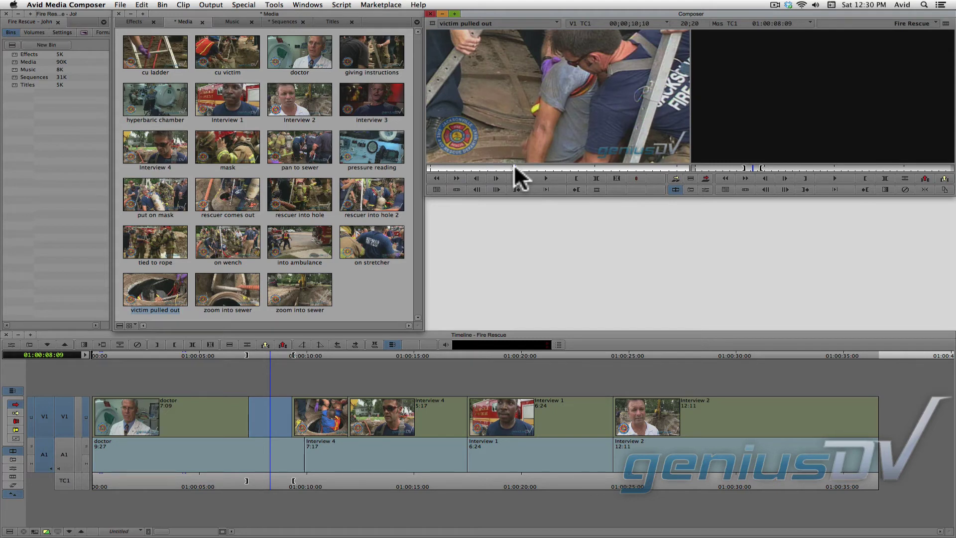
# Exclude the source A1 track and overwrite the marked V1 gap with the "victim pulled out" shot.
pyautogui.click(46, 444)
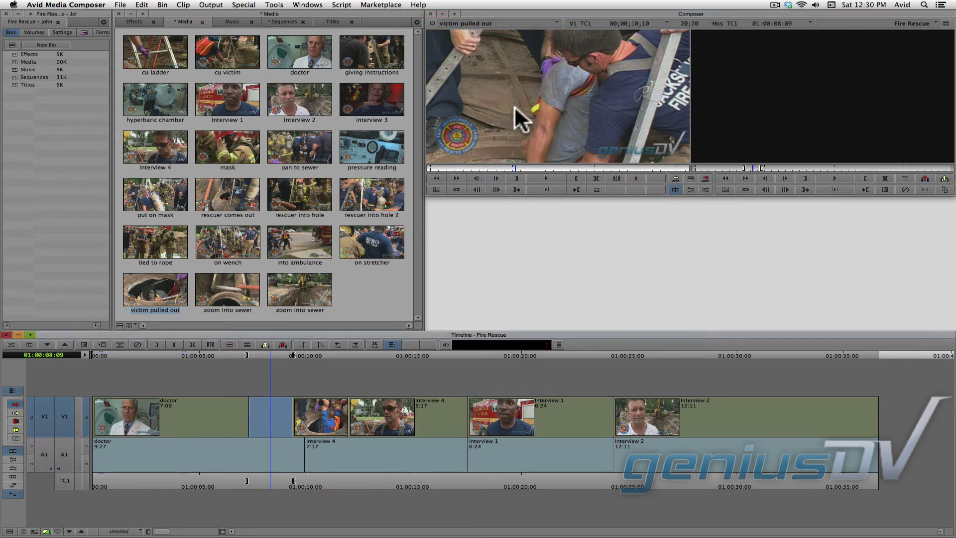
pyautogui.click(445, 180)
pyautogui.moveTo(271, 413); pyautogui.dragTo(246, 398)
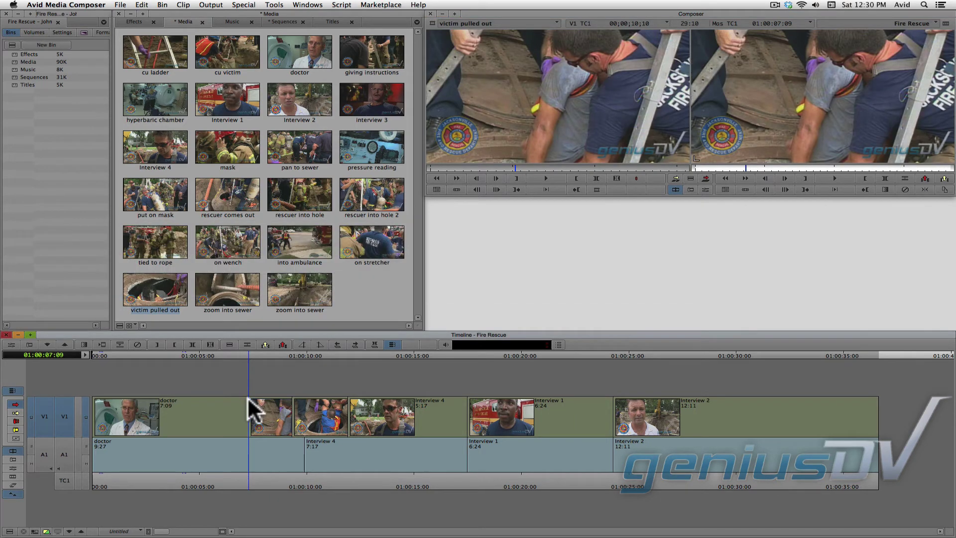
# Play the sequence from 01:00:03:19 to review the two cutaways between the doctor and Interview 4.
pyautogui.moveTo(250, 477); pyautogui.dragTo(242, 482)
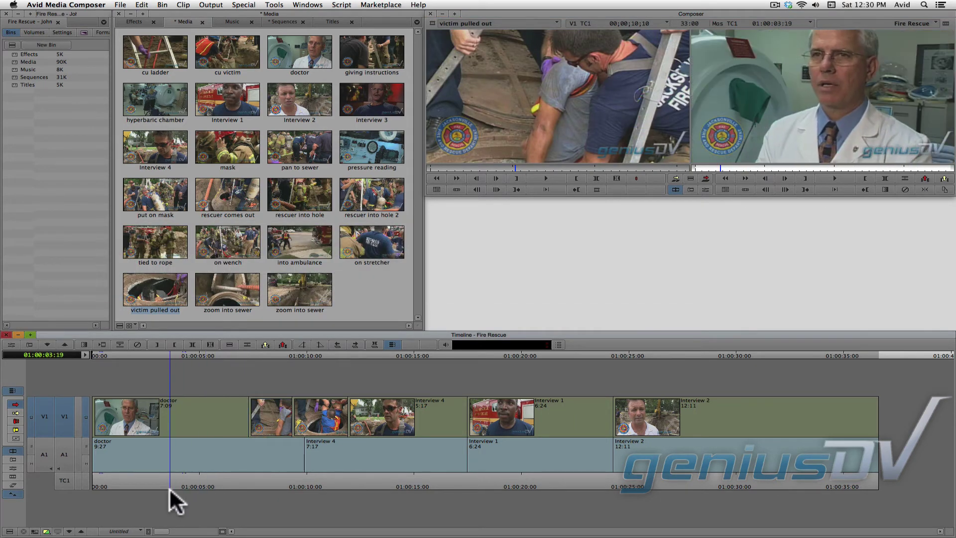
pyautogui.press('space')
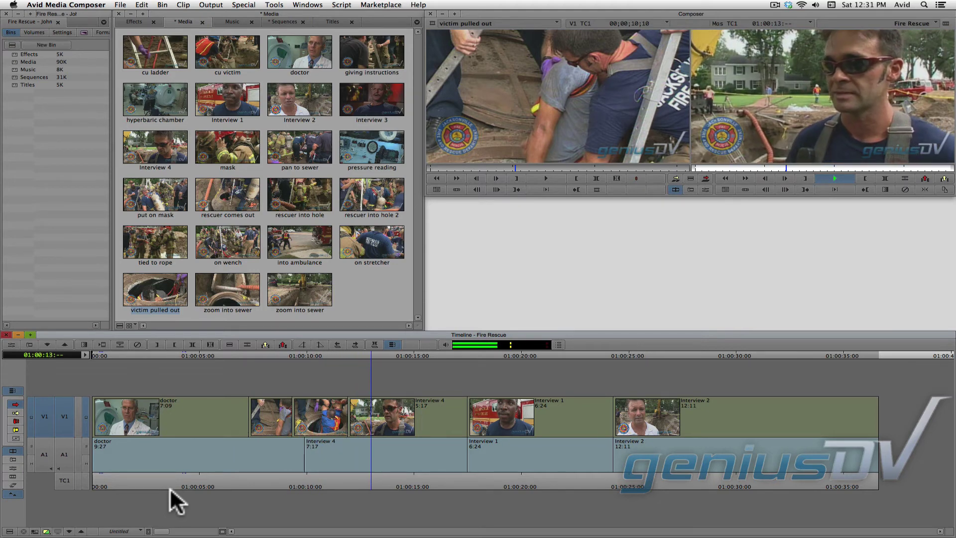
pyautogui.press('space')
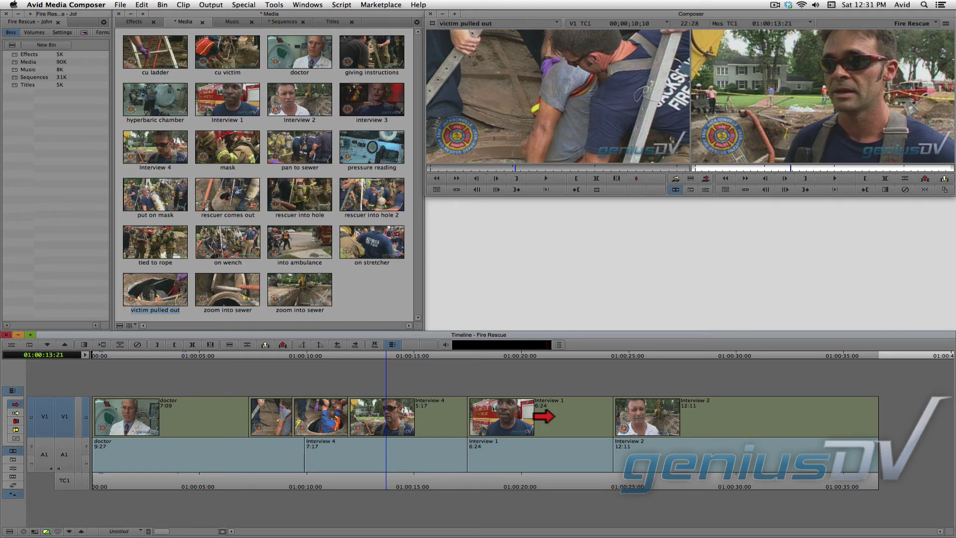
# Delete the Interview 1 video and audio segments from the sequence and mark the gap they leave.
pyautogui.click(544, 416)
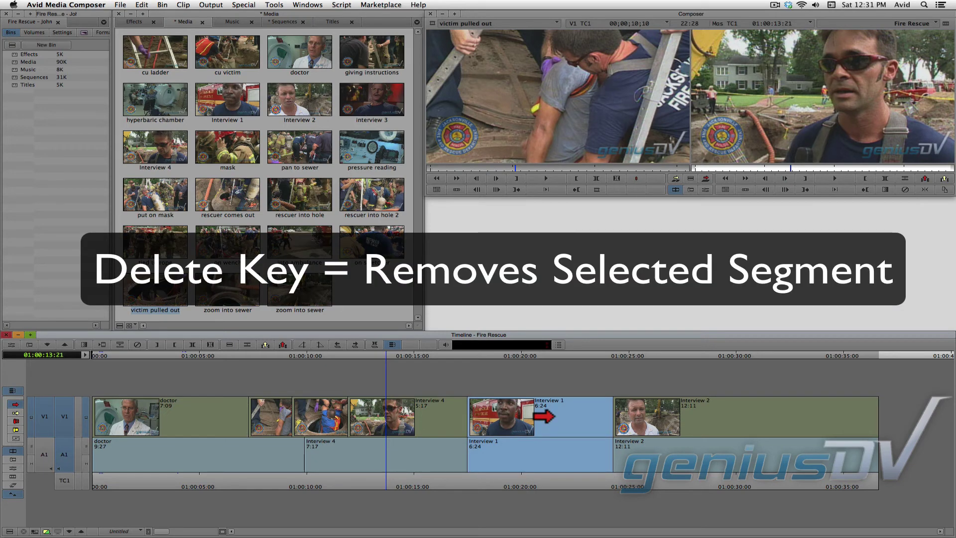
pyautogui.press('Delete')
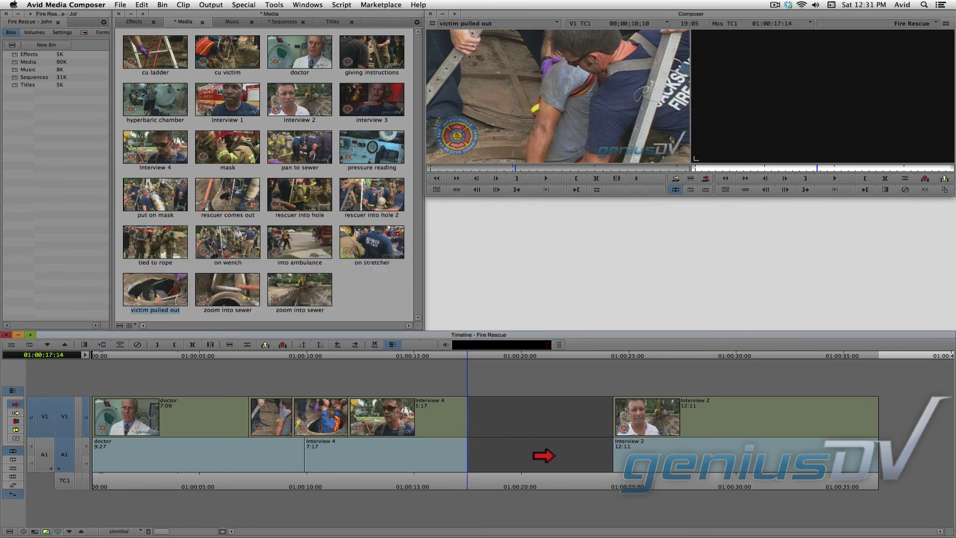
pyautogui.click(554, 481)
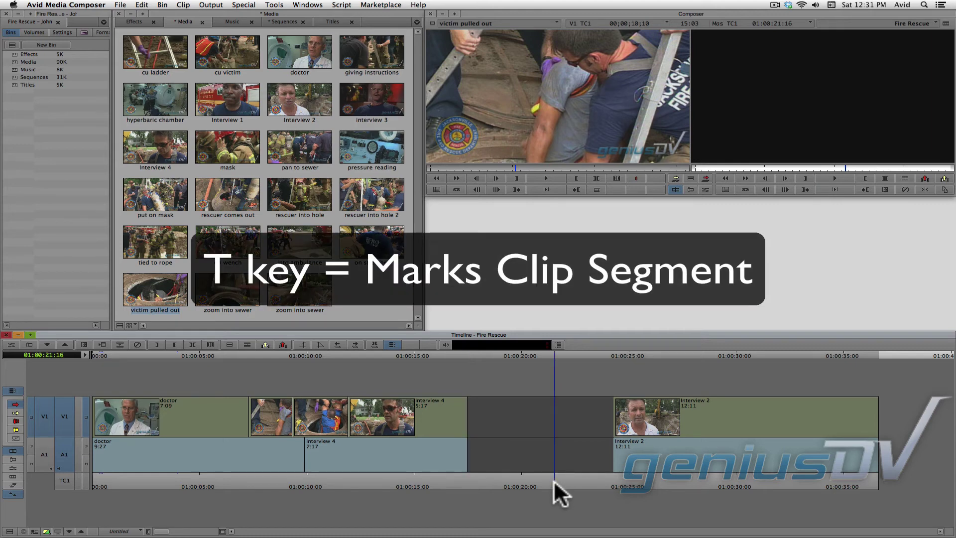
pyautogui.press('t')
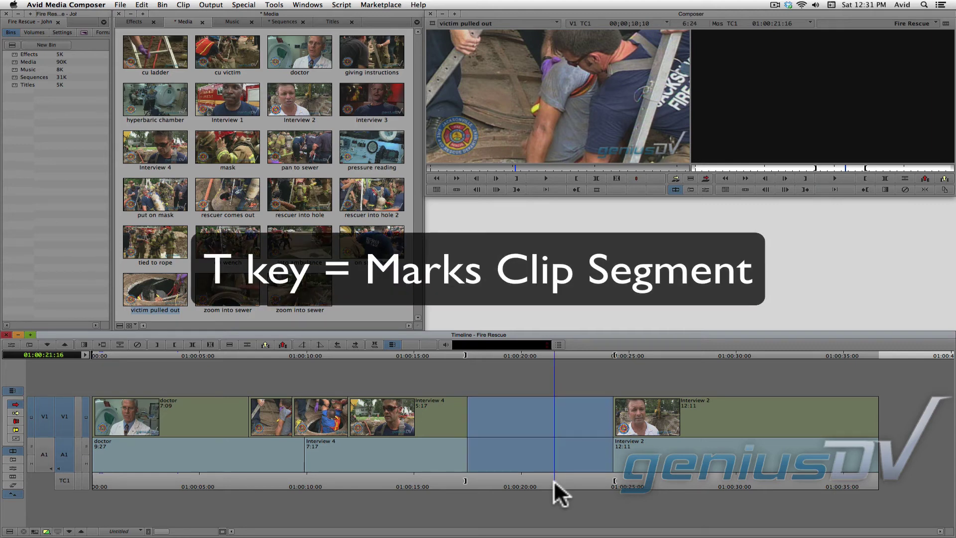
# Load the "into ambulance" clip, cue it to 00;00;00;27, overwrite its video and audio into the marked gap, and play the sequence from the start.
pyautogui.click(307, 249)
pyautogui.moveTo(308, 249); pyautogui.dragTo(547, 71)
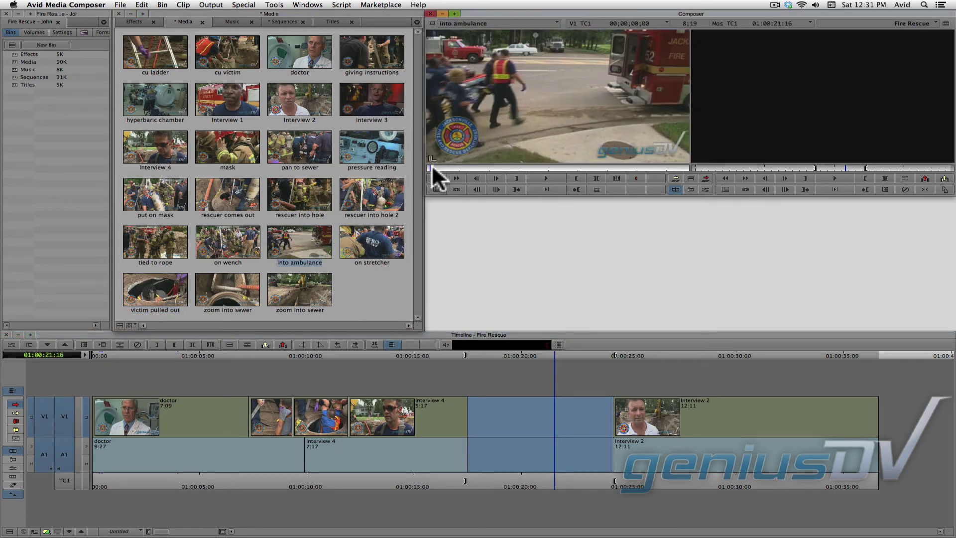
pyautogui.moveTo(432, 164); pyautogui.dragTo(456, 165)
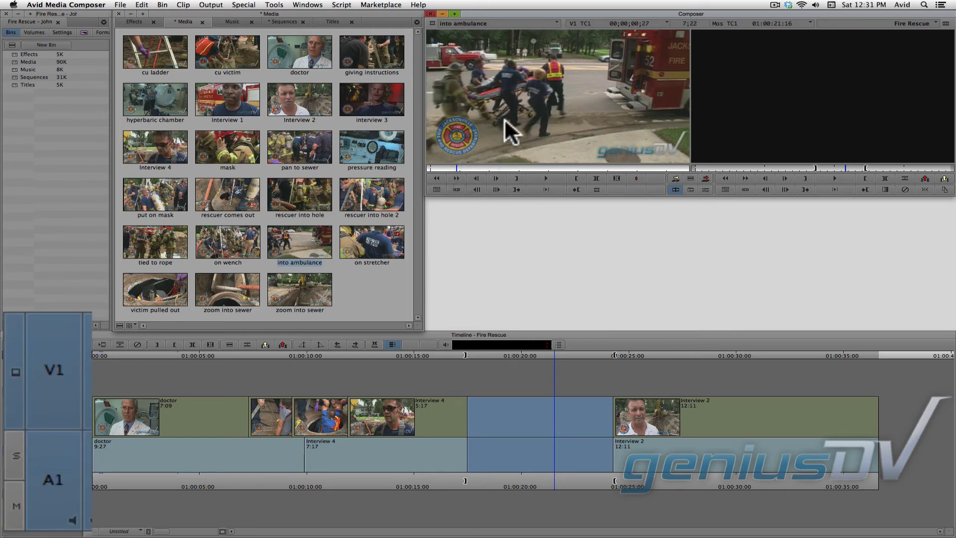
pyautogui.moveTo(526, 112); pyautogui.dragTo(96, 514)
pyautogui.press('space')
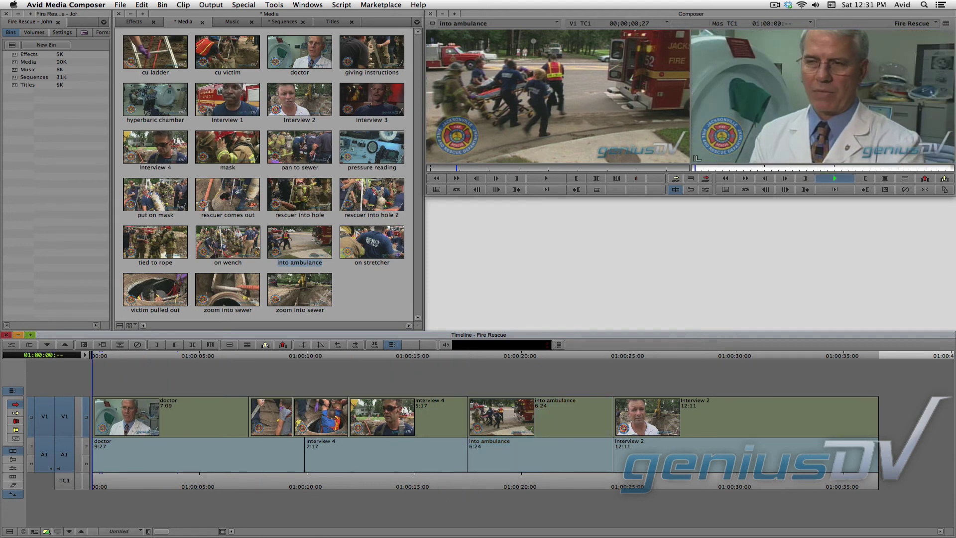